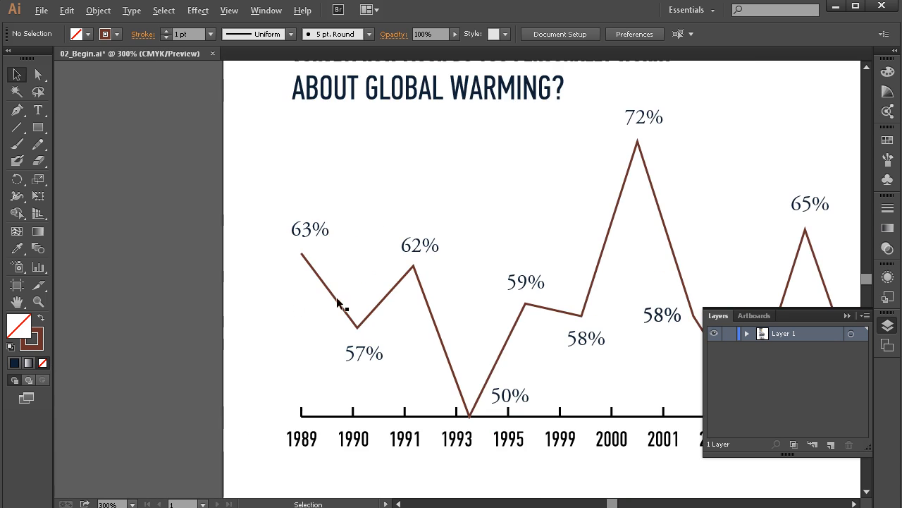
# - Check how the survey chart's year axis line and its tick marks are grouped
pyautogui.scroll(-1, 461, 298)
pyautogui.scroll(4, 474, 383)
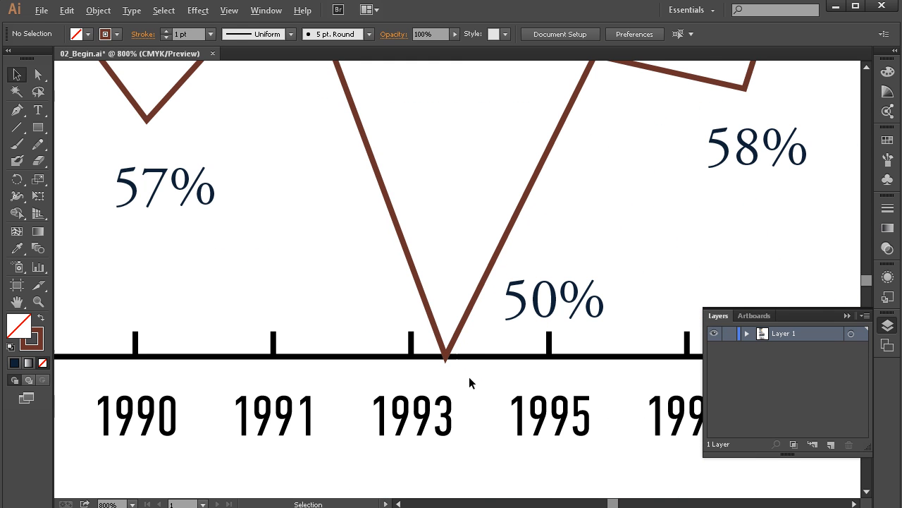
pyautogui.click(470, 356)
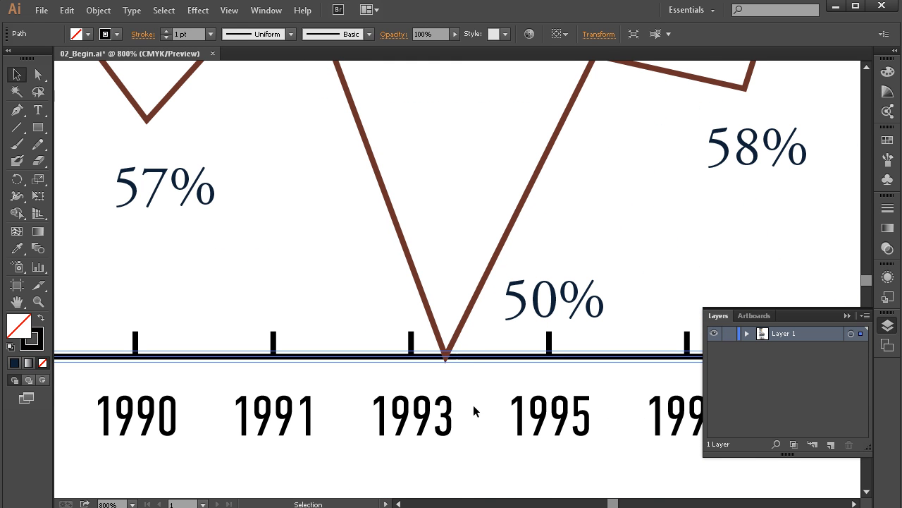
pyautogui.click(275, 343)
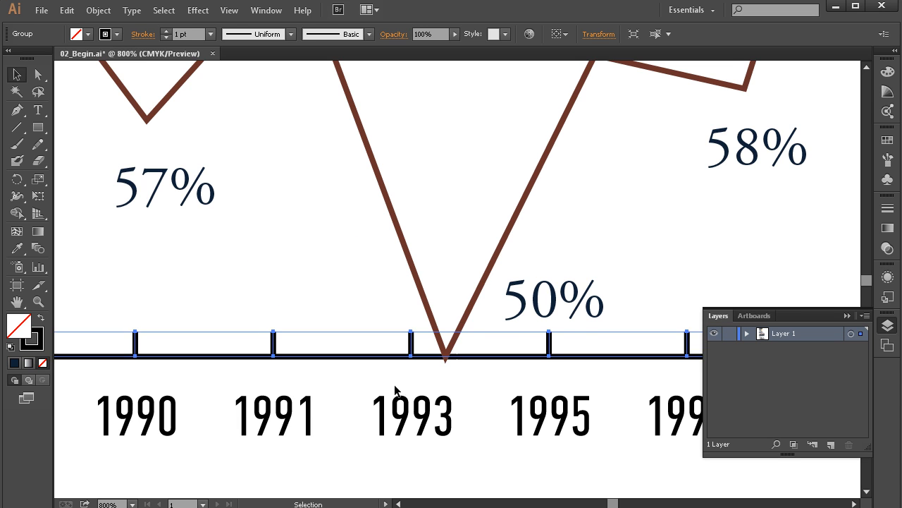
pyautogui.scroll(-1, 528, 362)
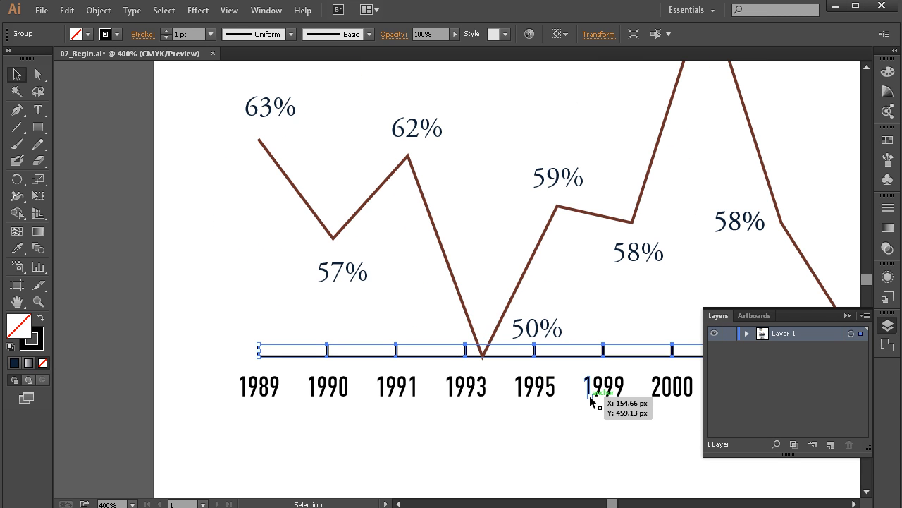
pyautogui.press('ctrl')
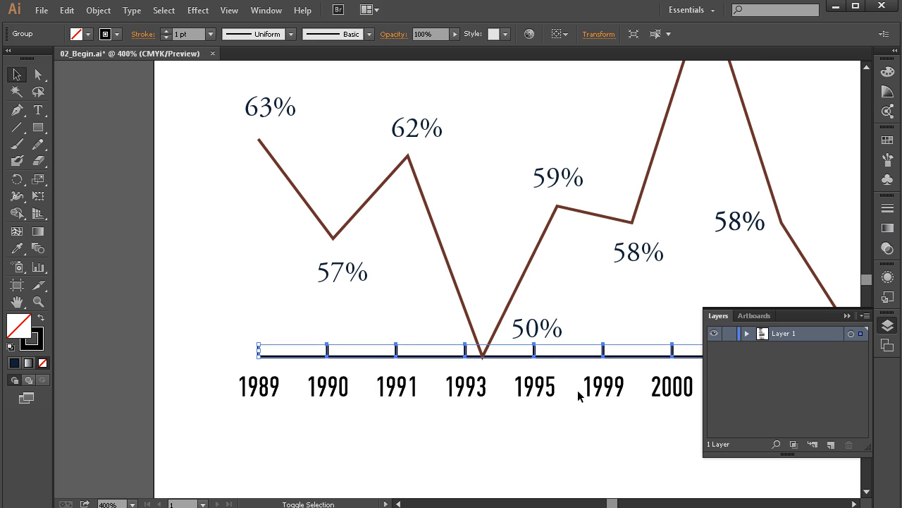
pyautogui.click(318, 282)
pyautogui.click(329, 349)
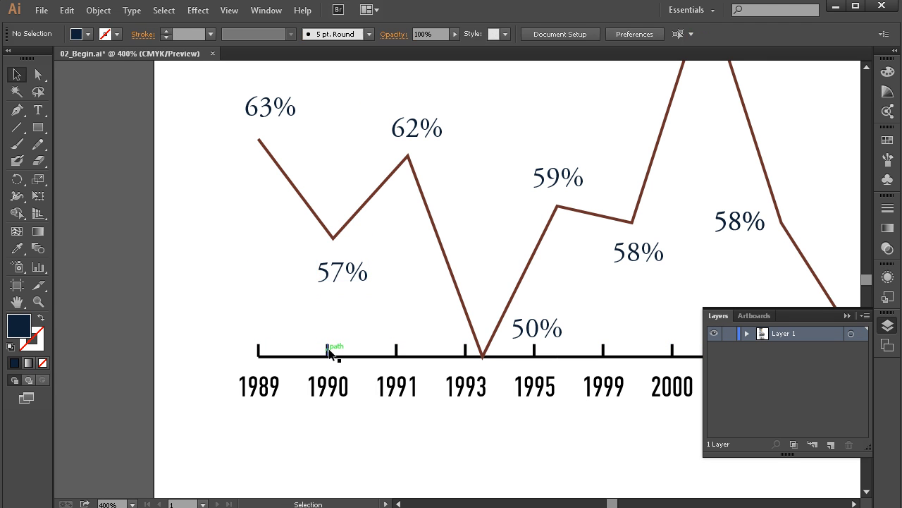
pyautogui.click(395, 350)
pyautogui.click(404, 332)
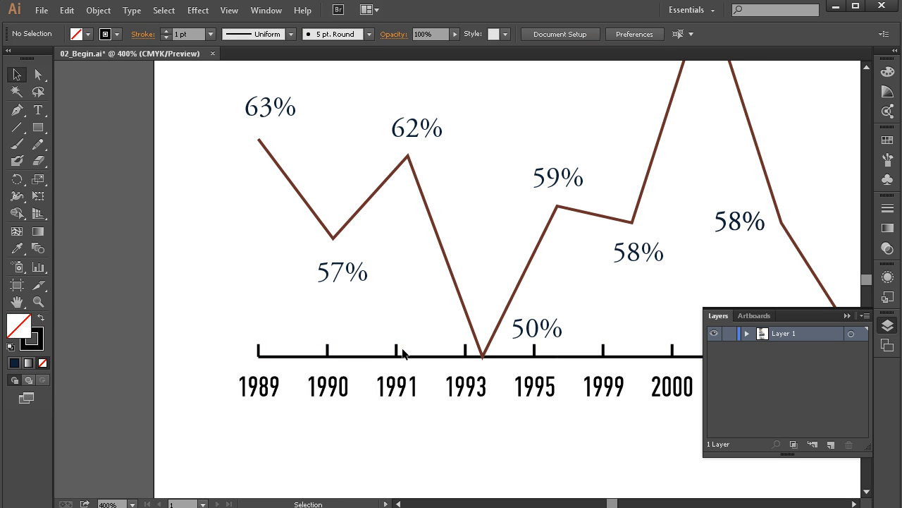
# - Ungroup the tick marks on the year axis and check that each one selects separately
pyautogui.click(399, 349)
pyautogui.rightClick(532, 348)
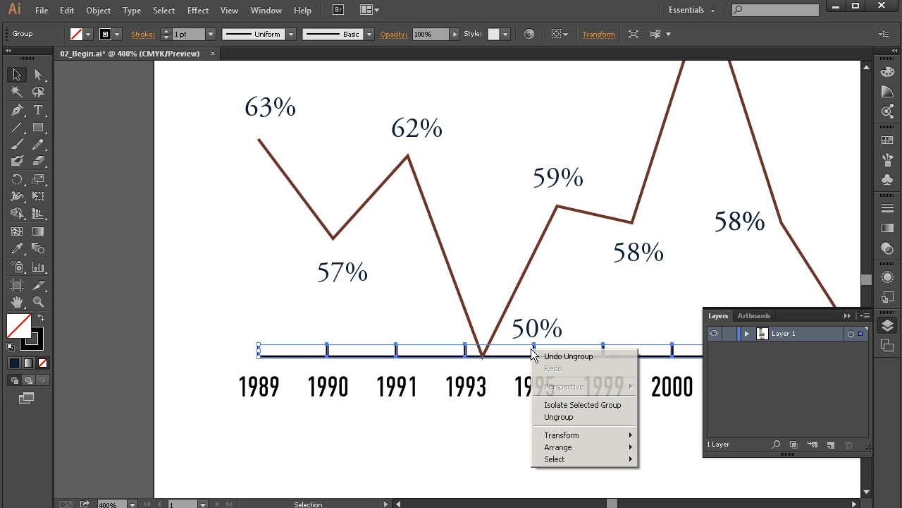
pyautogui.click(559, 417)
pyautogui.click(589, 310)
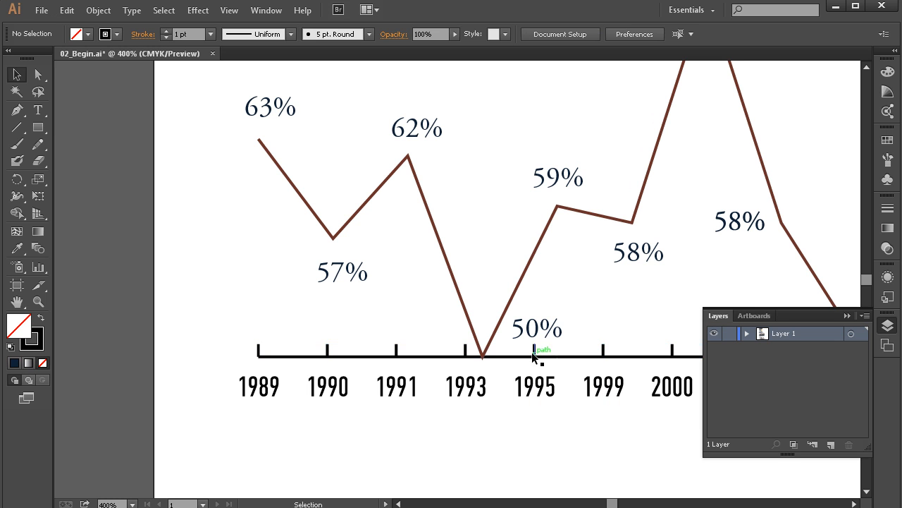
pyautogui.click(535, 351)
pyautogui.click(603, 349)
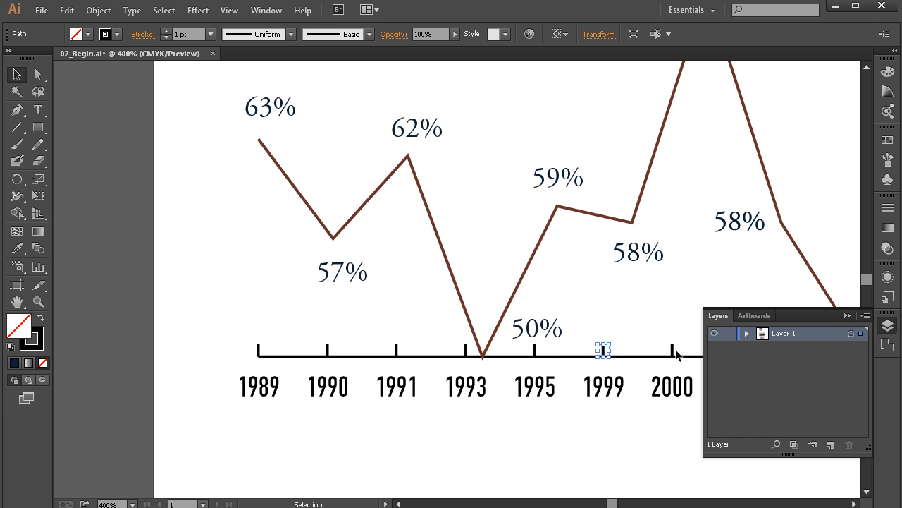
pyautogui.click(672, 348)
pyautogui.click(654, 397)
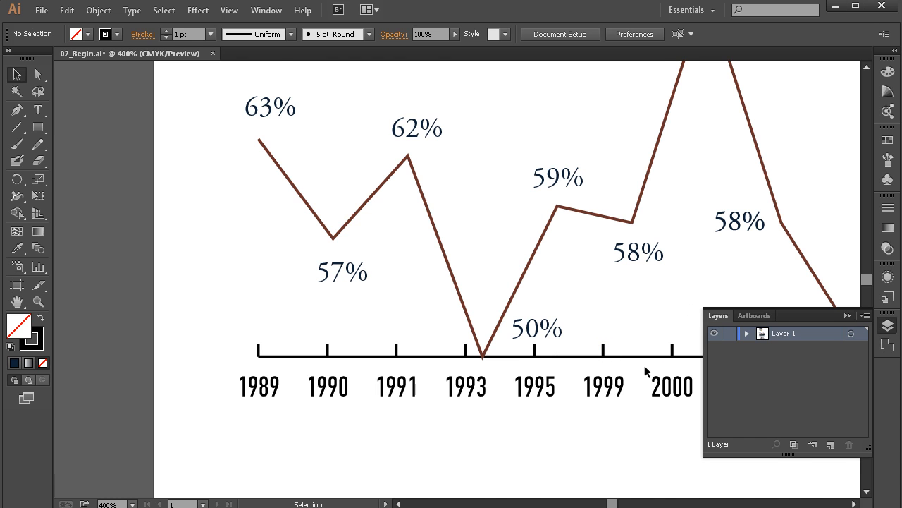
# - Convert the paragraph under the Domestic Coral Reef Conservation Grants heading to outlines and ungroup its letters
pyautogui.scroll(-3, 644, 363)
pyautogui.scroll(-2, 643, 363)
pyautogui.keyDown('alt'); pyautogui.scroll(-4, 640, 349); pyautogui.keyUp('alt')
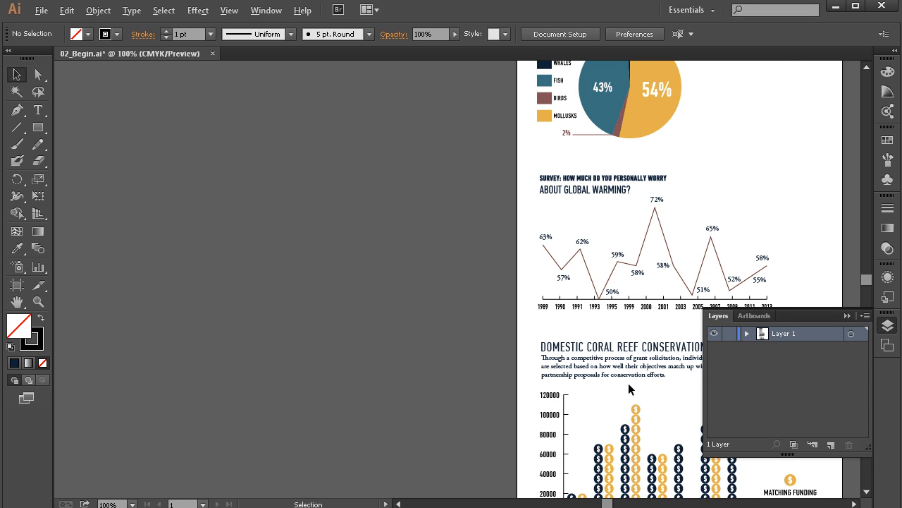
pyautogui.hscroll(3, 599, 385)
pyautogui.keyDown('alt'); pyautogui.scroll(3, 511, 361); pyautogui.keyUp('alt')
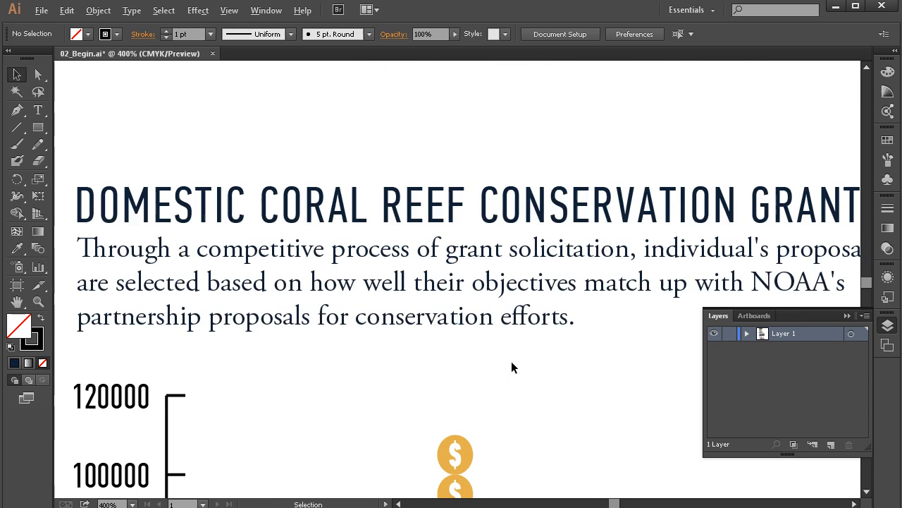
pyautogui.click(504, 358)
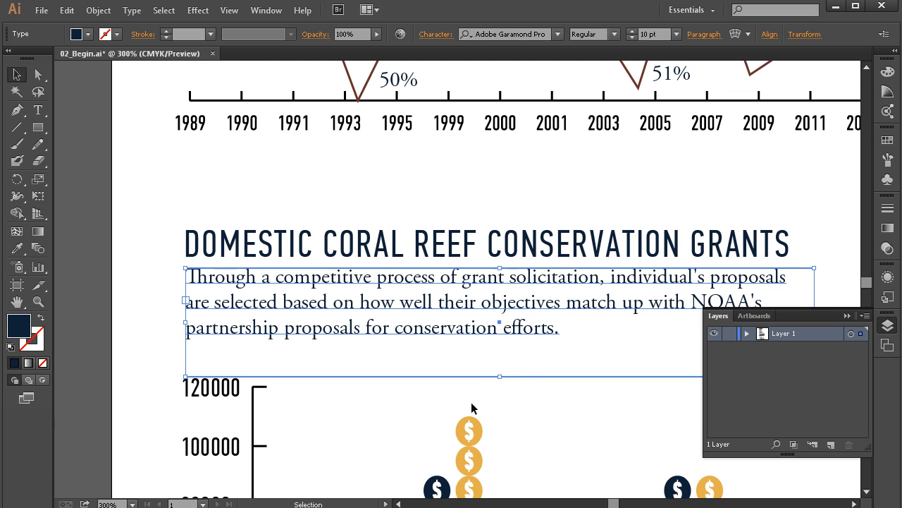
pyautogui.rightClick(442, 275)
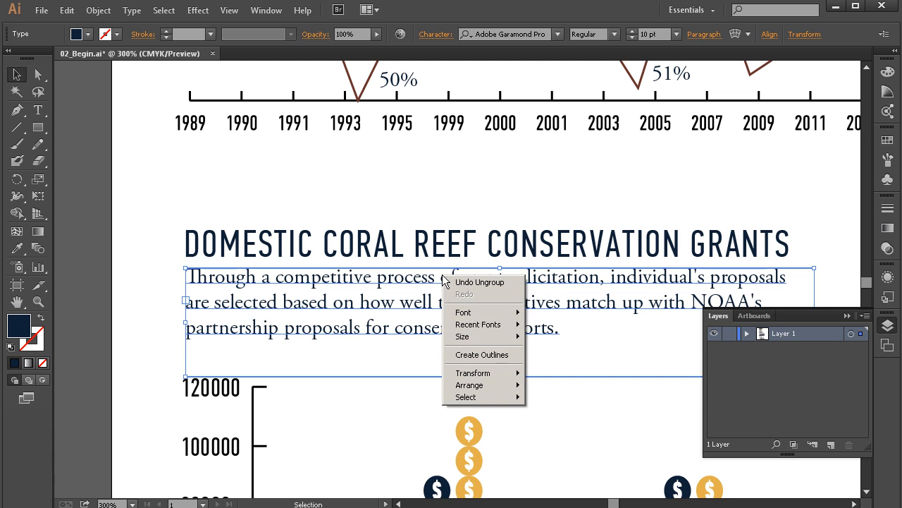
pyautogui.click(470, 357)
pyautogui.click(396, 411)
pyautogui.click(418, 283)
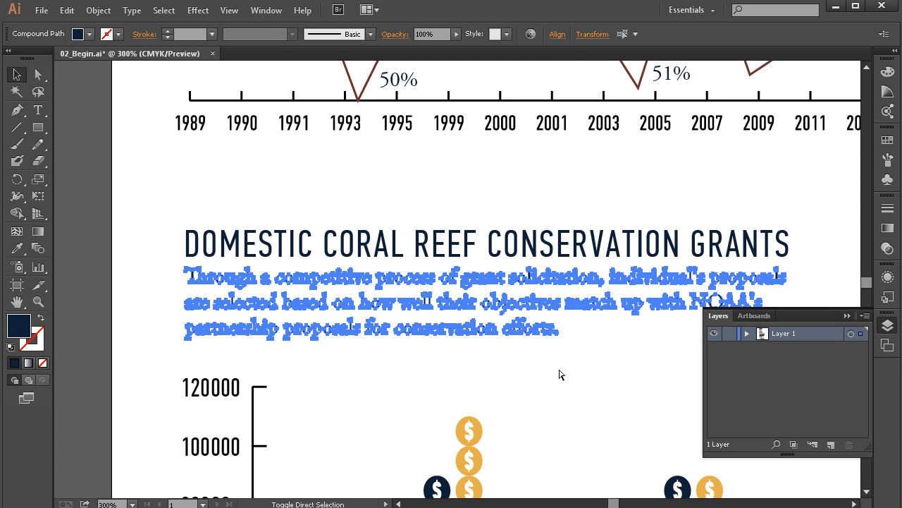
# - Select all outlined letters of the paragraph's first line, including the apostrophe in "individual's", and group them
pyautogui.click(130, 267)
pyautogui.moveTo(167, 275); pyautogui.dragTo(803, 285)
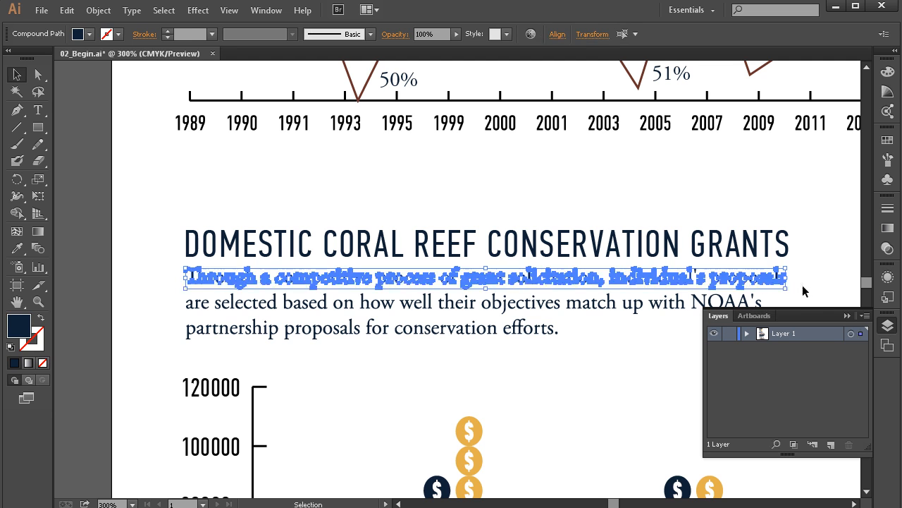
pyautogui.scroll(4, 718, 280)
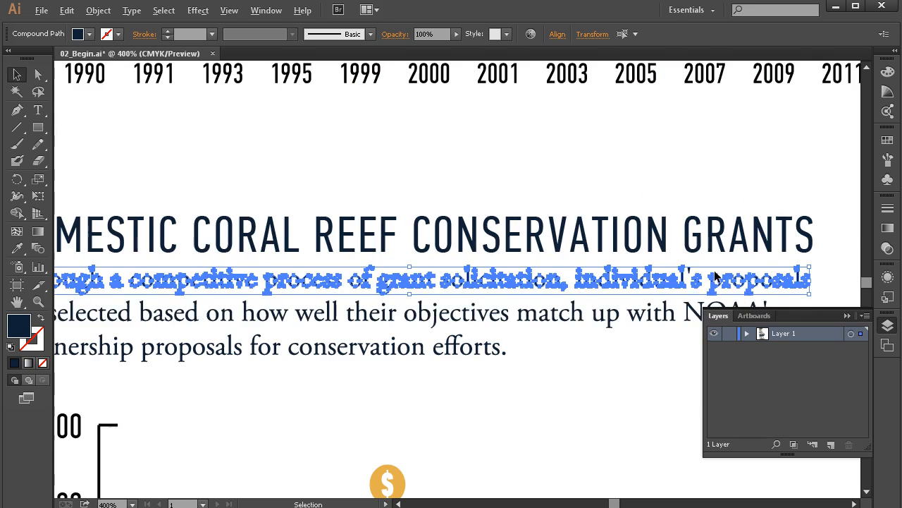
pyautogui.scroll(4, 641, 271)
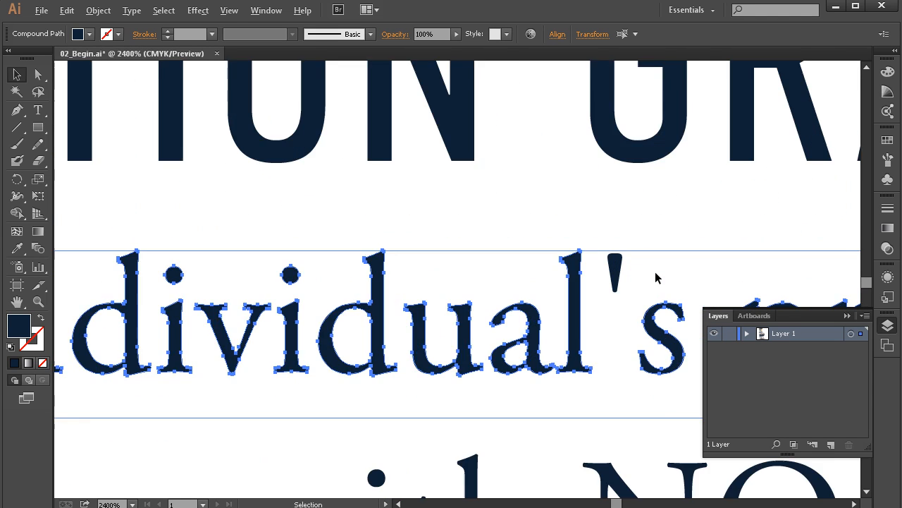
pyautogui.keyDown('shift'); pyautogui.click(570, 263); pyautogui.keyUp('shift')
pyautogui.scroll(-5, 525, 382)
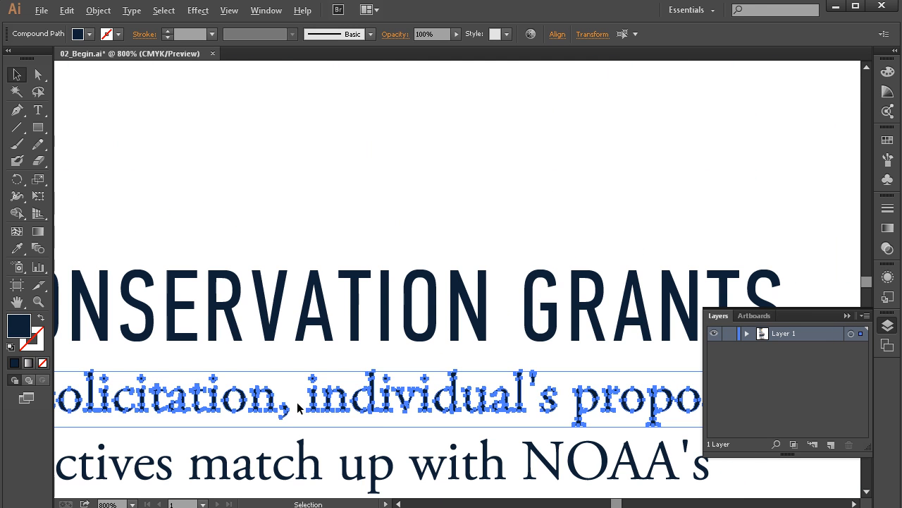
pyautogui.scroll(-1, 268, 405)
pyautogui.scroll(1, 264, 405)
pyautogui.scroll(-1, 262, 406)
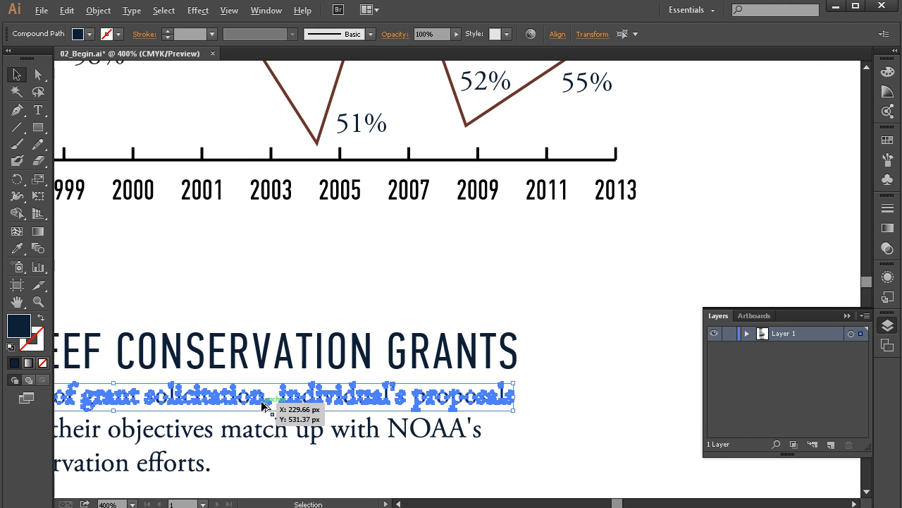
pyautogui.hscroll(-4, 232, 447)
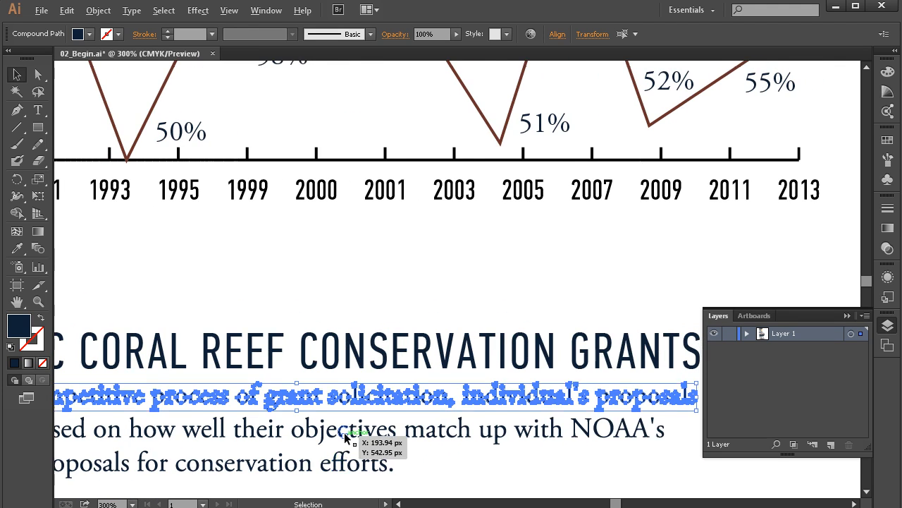
pyautogui.scroll(-2, 345, 437)
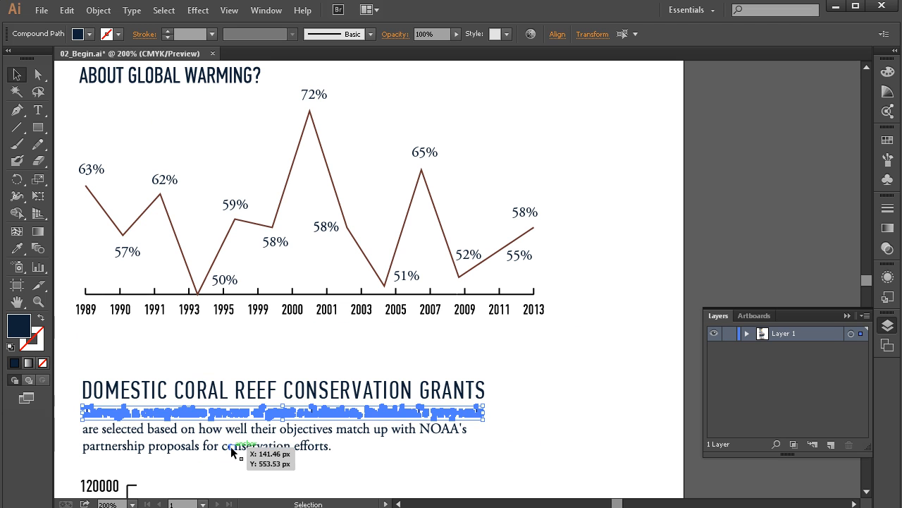
pyautogui.click(544, 422)
# - Move the grouped first line above the Domestic Coral Reef heading as a test, and undo the move
pyautogui.moveTo(305, 418); pyautogui.dragTo(385, 355)
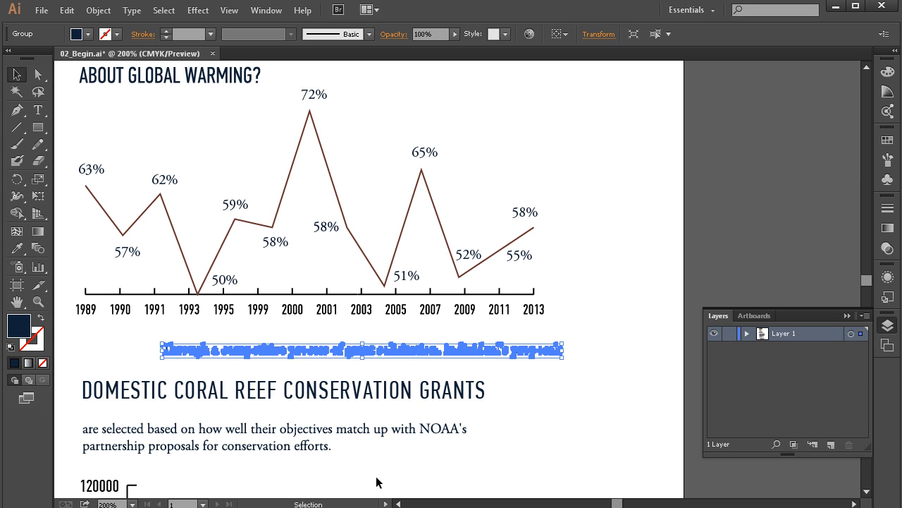
pyautogui.hotkey('ctrl', 'z')
pyautogui.hotkey('ctrl', 'z')
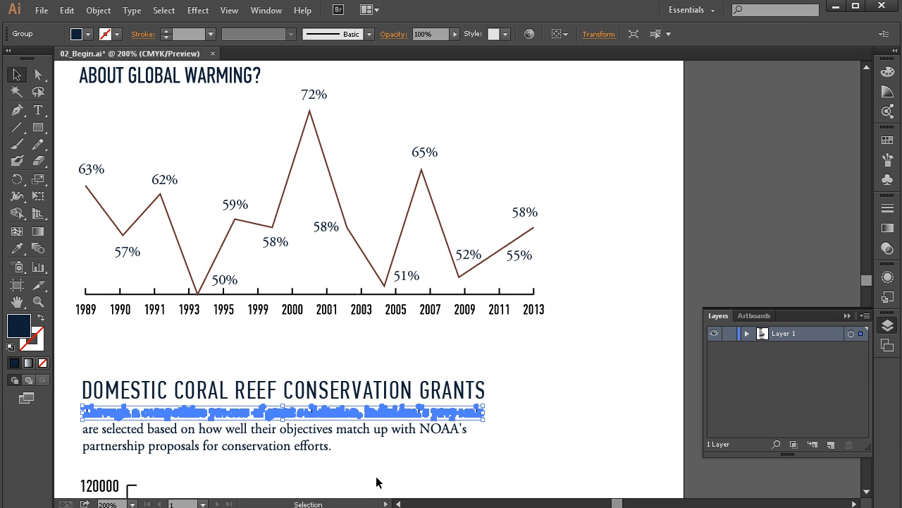
# - Check the separate letters in the paragraph's second line and the percentage labels on the survey chart
pyautogui.click(383, 428)
pyautogui.click(413, 429)
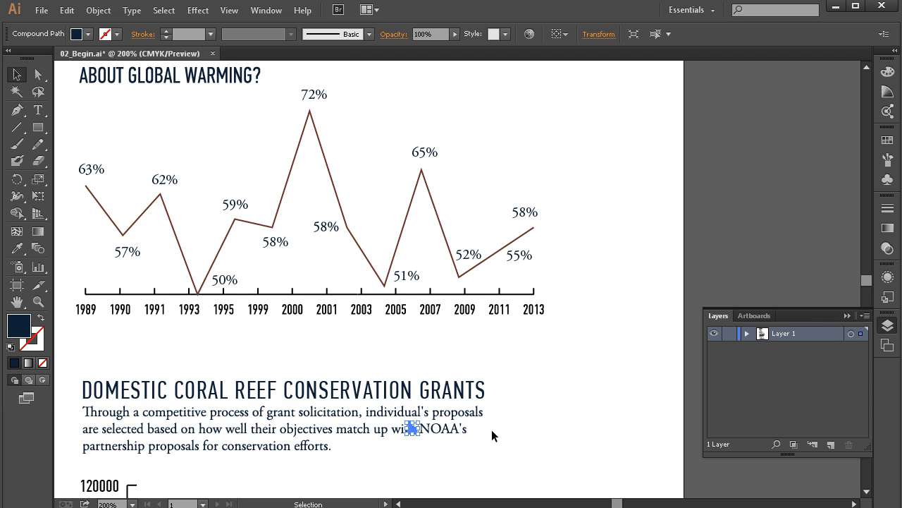
pyautogui.click(363, 453)
pyautogui.scroll(-2, 370, 458)
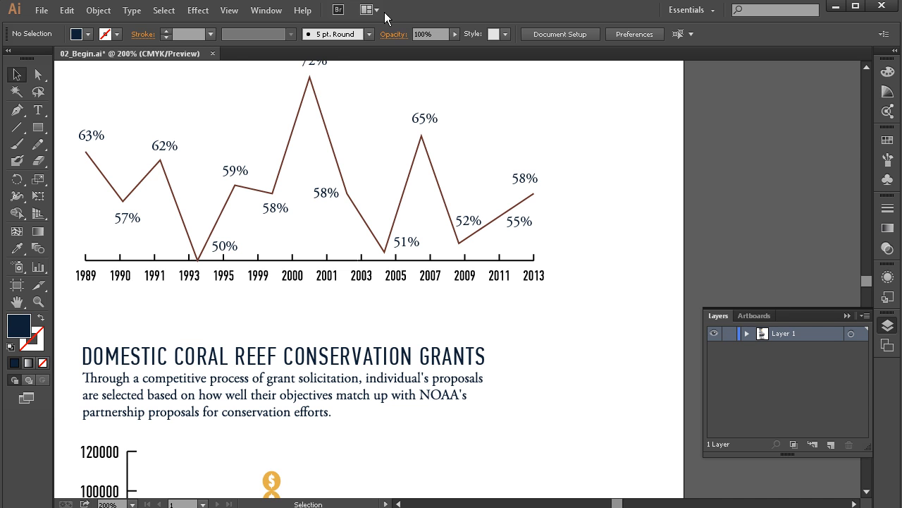
pyautogui.click(326, 192)
pyautogui.click(282, 210)
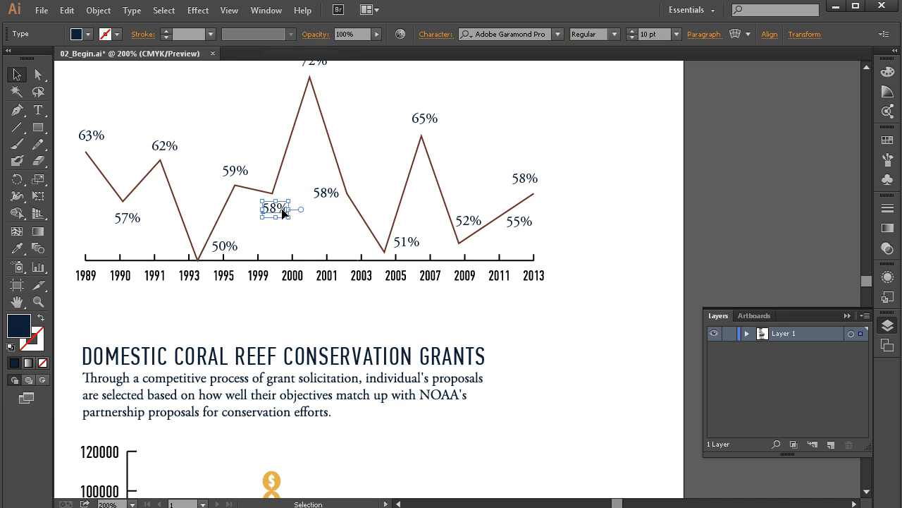
pyautogui.click(245, 172)
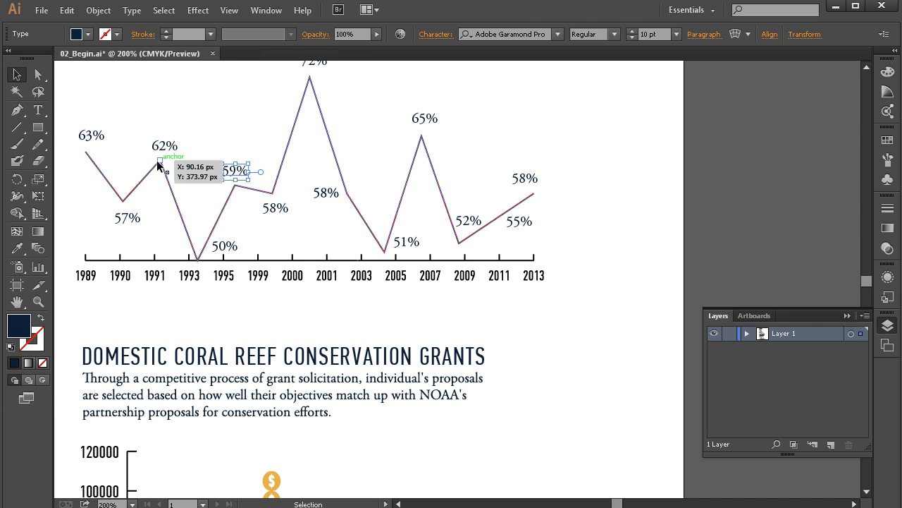
pyautogui.click(483, 303)
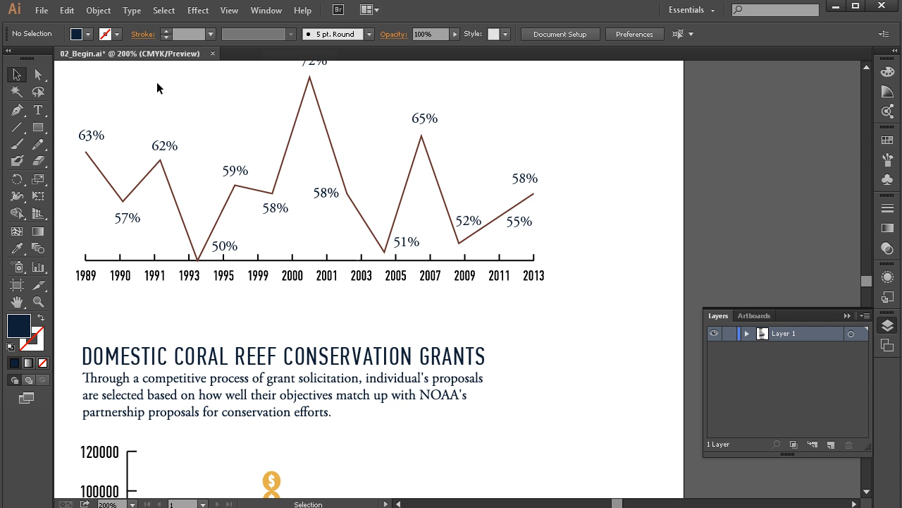
# - Start saving the document under a new name in the Reference Files folder
pyautogui.click(41, 11)
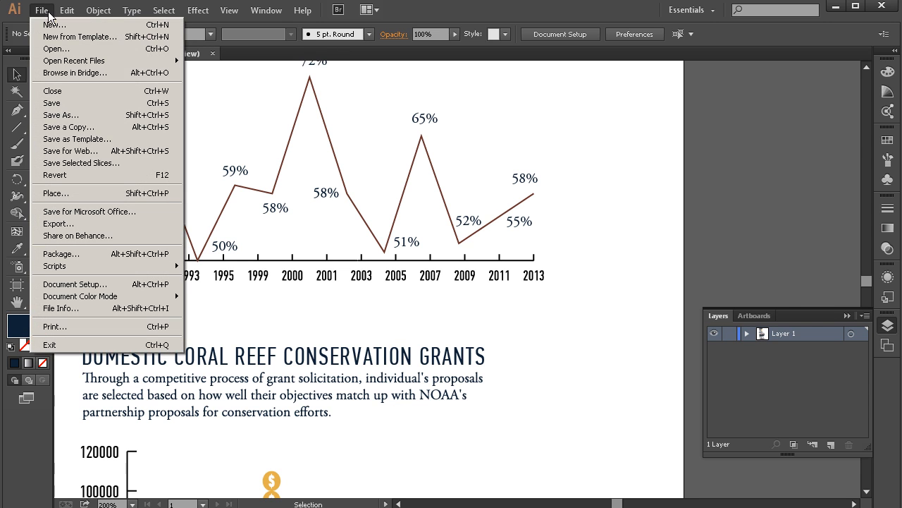
pyautogui.click(74, 116)
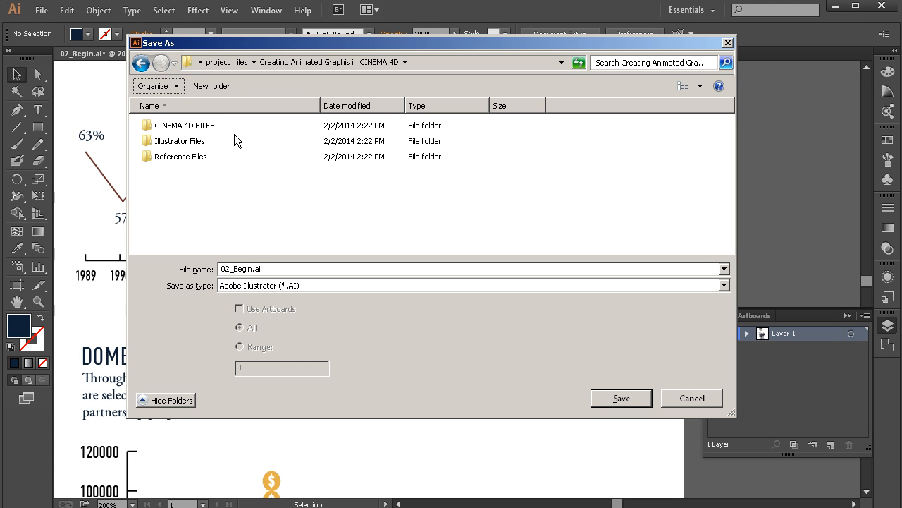
pyautogui.doubleClick(175, 156)
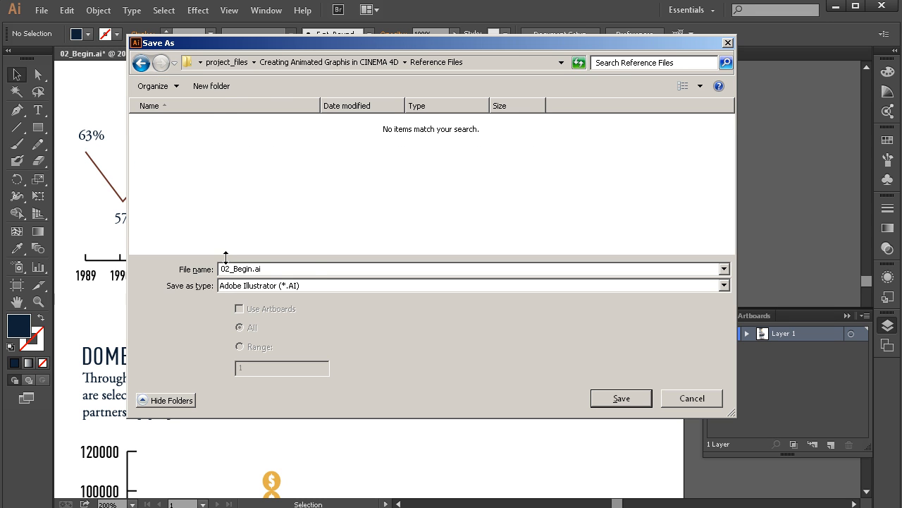
pyautogui.click(309, 262)
pyautogui.write('iLLUSTRATORgRAPH')
pyautogui.press('BackSpace')
pyautogui.press('BackSpace')
pyautogui.press('BackSpace')
pyautogui.press('BackSpace')
pyautogui.press('BackSpace')
pyautogui.press('BackSpace')
pyautogui.press('BackSpace')
pyautogui.press('BackSpace')
pyautogui.press('BackSpace')
pyautogui.press('BackSpace')
pyautogui.press('BackSpace')
pyautogui.press('BackSpace')
pyautogui.press('BackSpace')
pyautogui.press('BackSpace')
pyautogui.press('BackSpace')
pyautogui.press('BackSpace')
# - Name the file IllustratorGraphs and proceed with saving it as an Adobe Illustrator document
pyautogui.write('Ilklustra')
pyautogui.press('BackSpace')
pyautogui.press('BackSpace')
pyautogui.press('BackSpace')
pyautogui.press('BackSpace')
pyautogui.press('BackSpace')
pyautogui.press('BackSpace')
pyautogui.press('BackSpace')
pyautogui.write('lustratorGraphs')
pyautogui.click(622, 400)
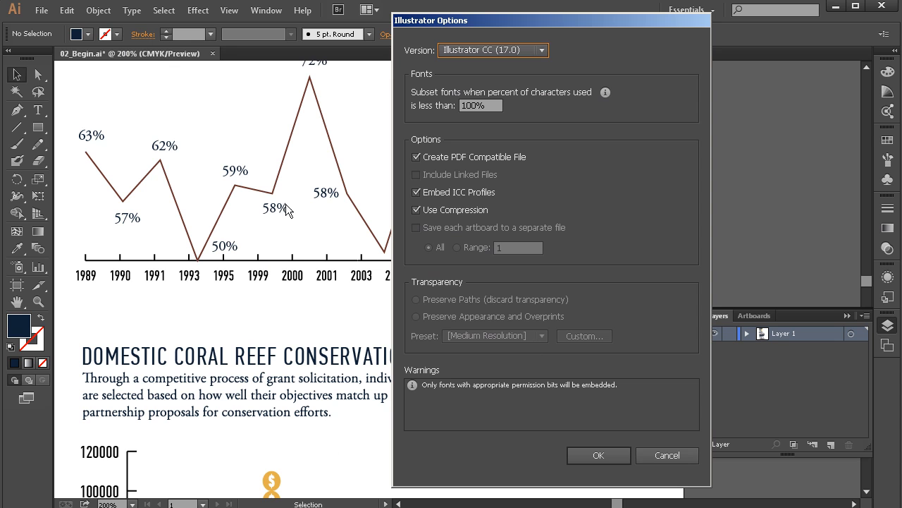
# - Set the file version to Illustrator 8 and complete the save, accepting the legacy format conversion
pyautogui.click(528, 49)
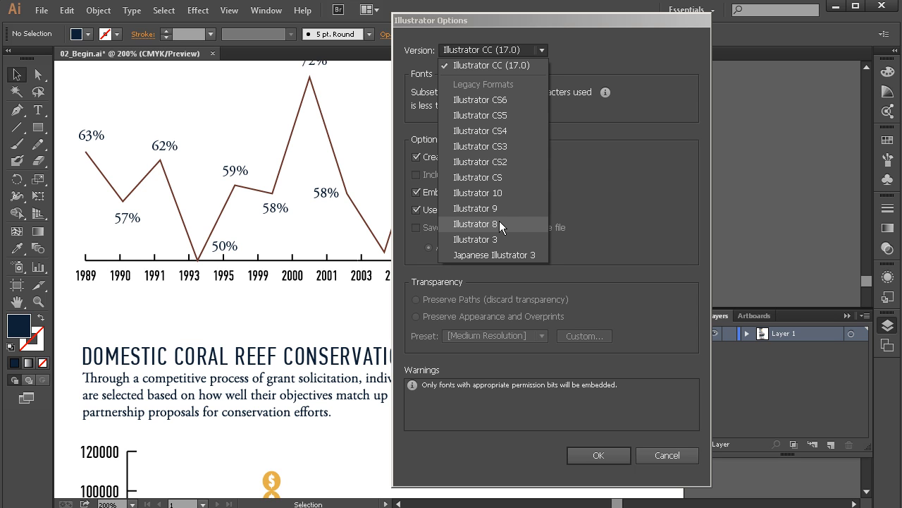
pyautogui.click(480, 223)
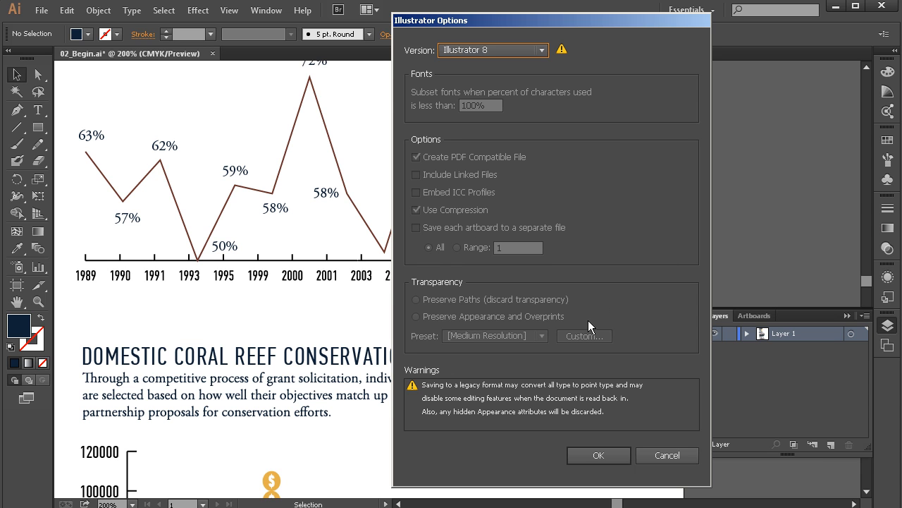
pyautogui.click(608, 455)
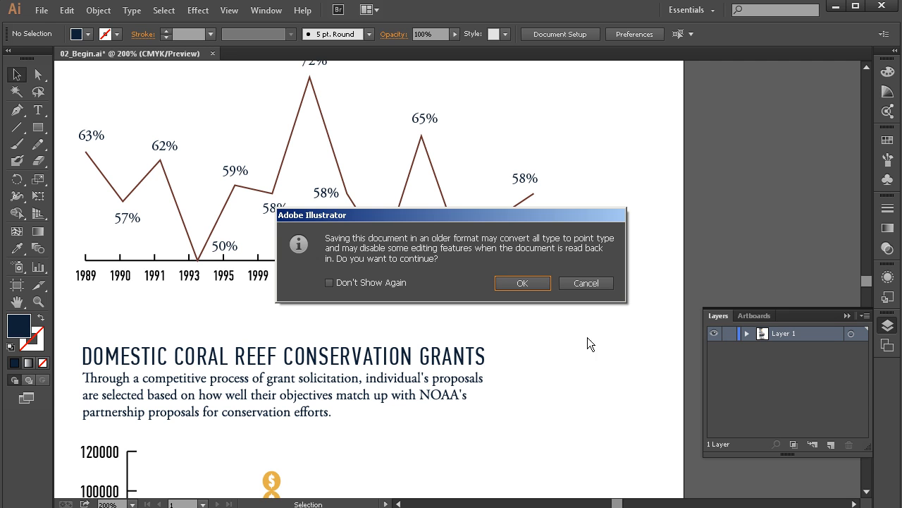
pyautogui.click(527, 283)
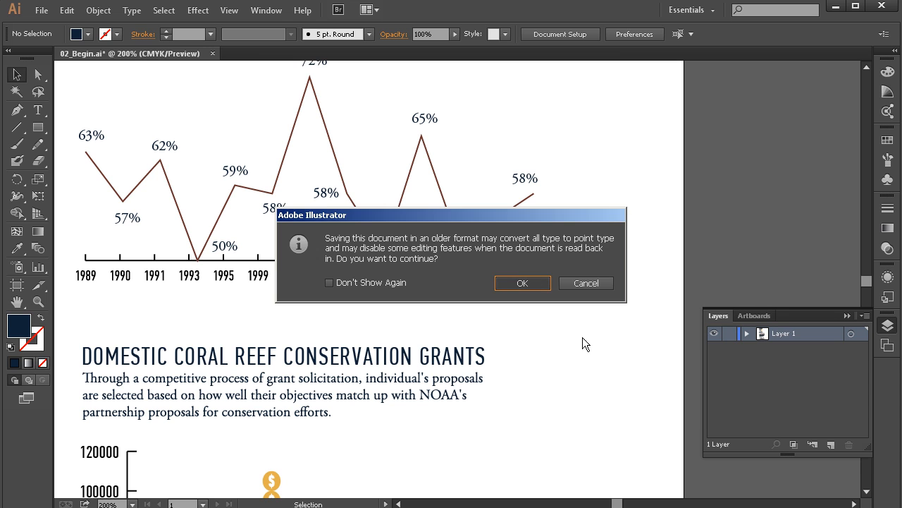
pyautogui.press('Return')
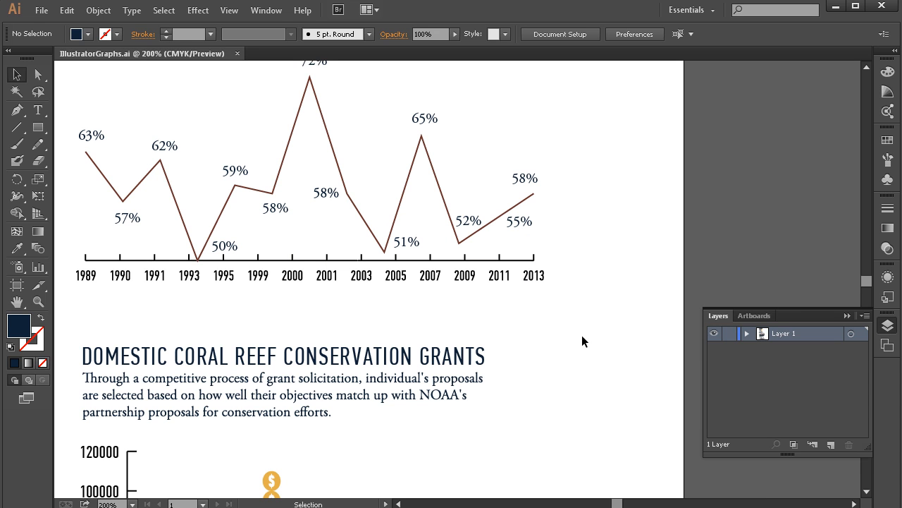